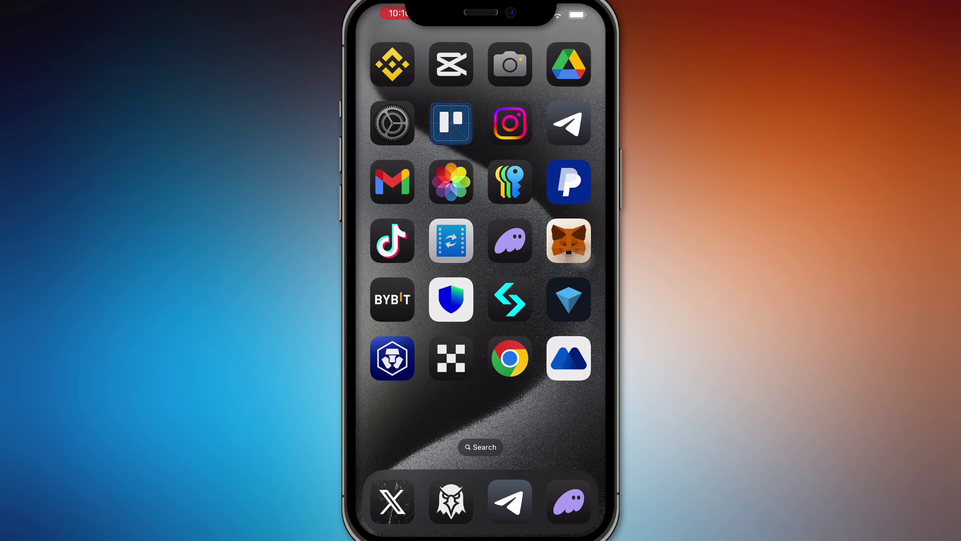
Launch OKX and reveal its side menu of shortcuts and features.
left_click(452, 359)
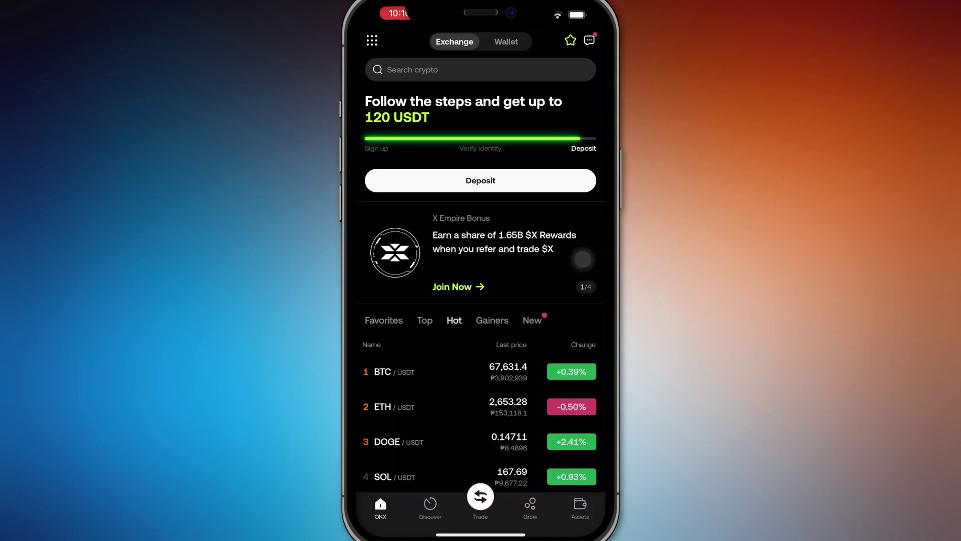
left_click(372, 39)
scroll(481, 300, "down", 3)
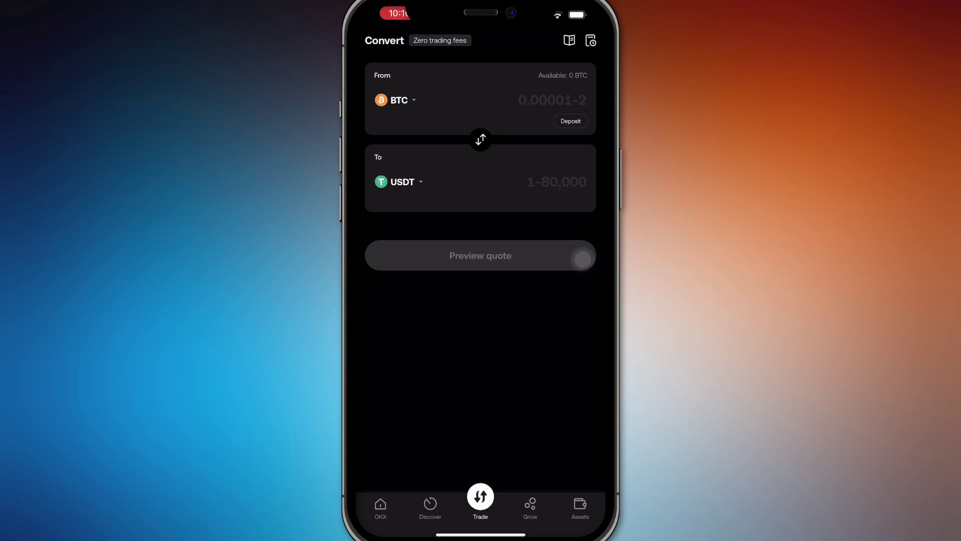
left_click(395, 100)
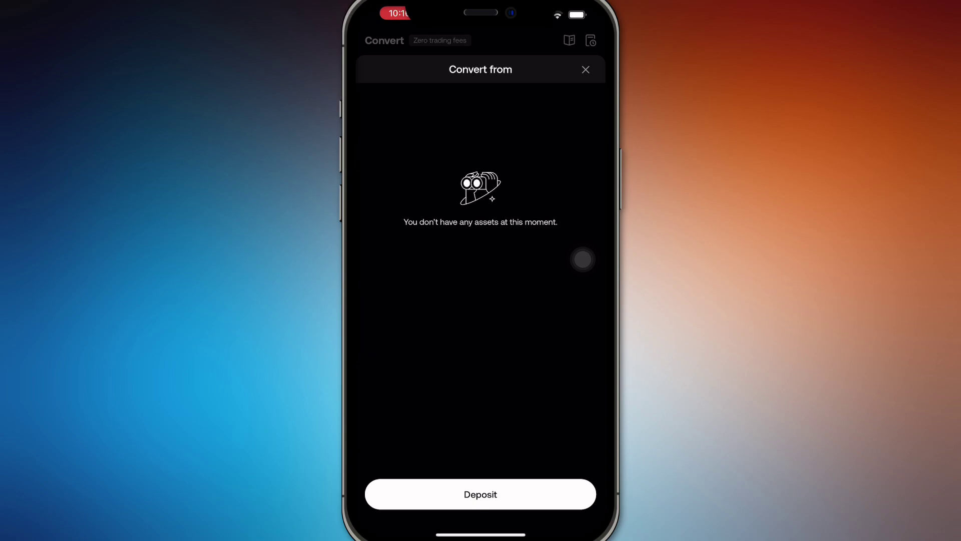
left_click(586, 69)
left_click(382, 101)
left_click(582, 260)
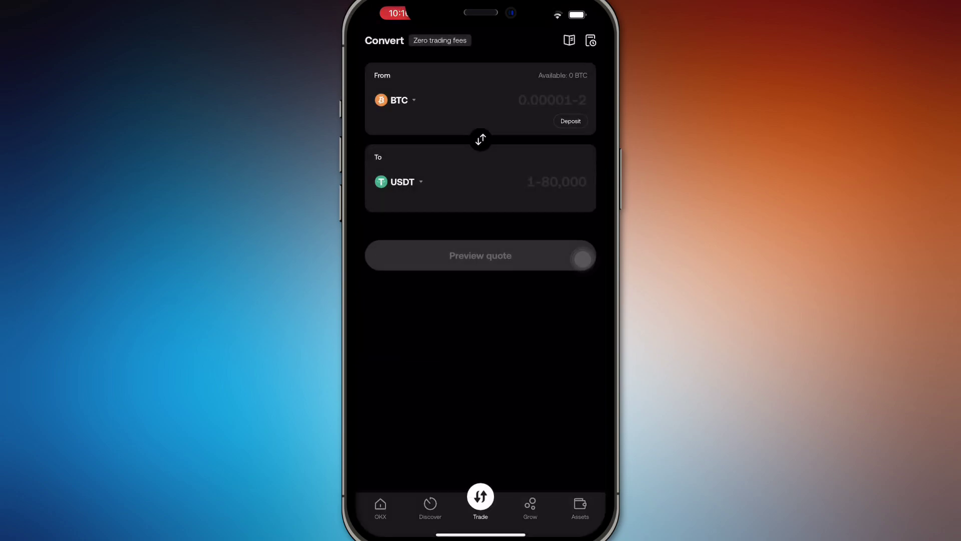
Enter 1 BTC in the From field, yielding about 67,375.4684 USDT with an insufficient-balance warning.
left_click(552, 100)
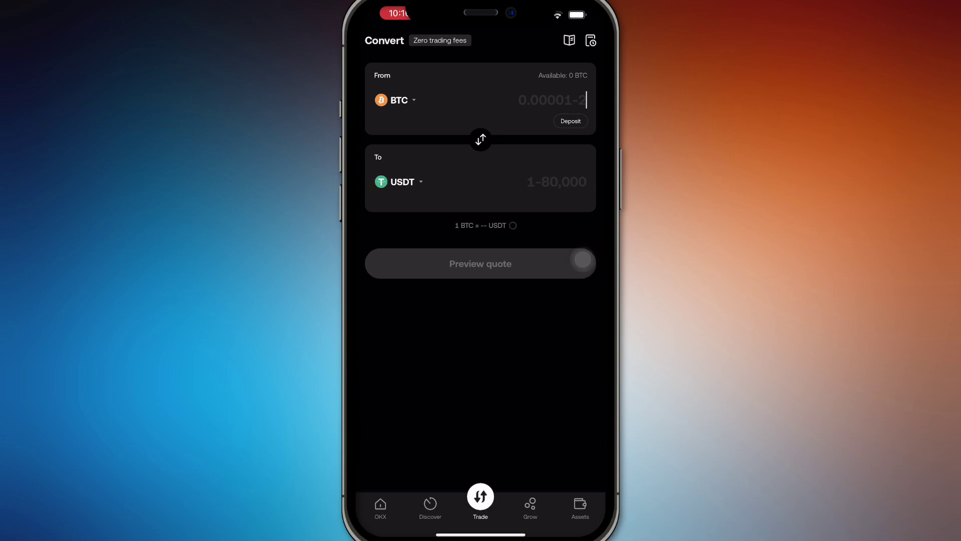
left_click(399, 383)
type("1")
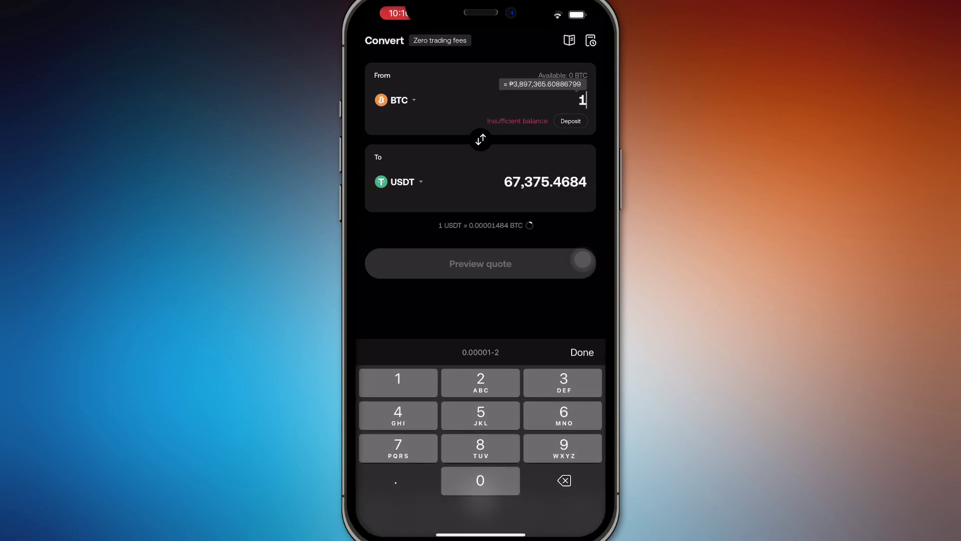
left_click(583, 260)
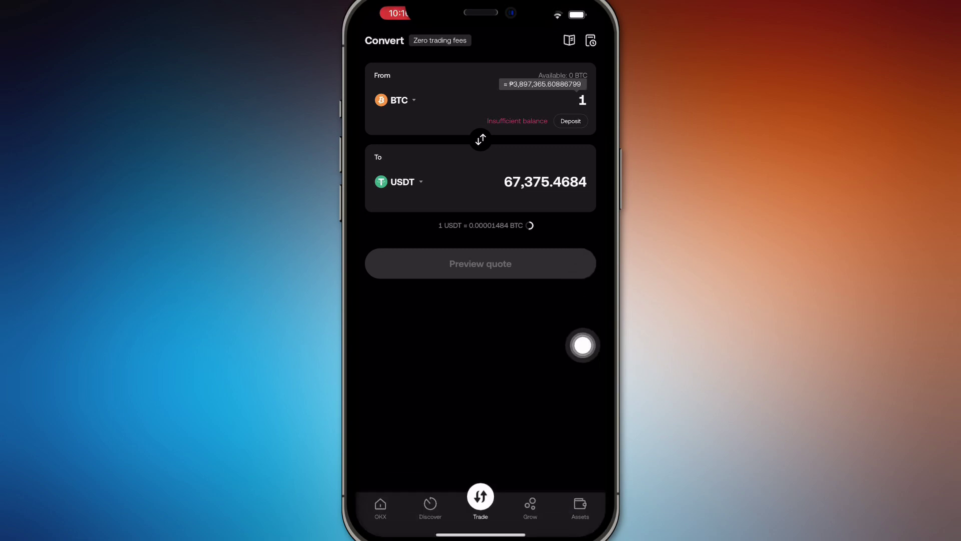